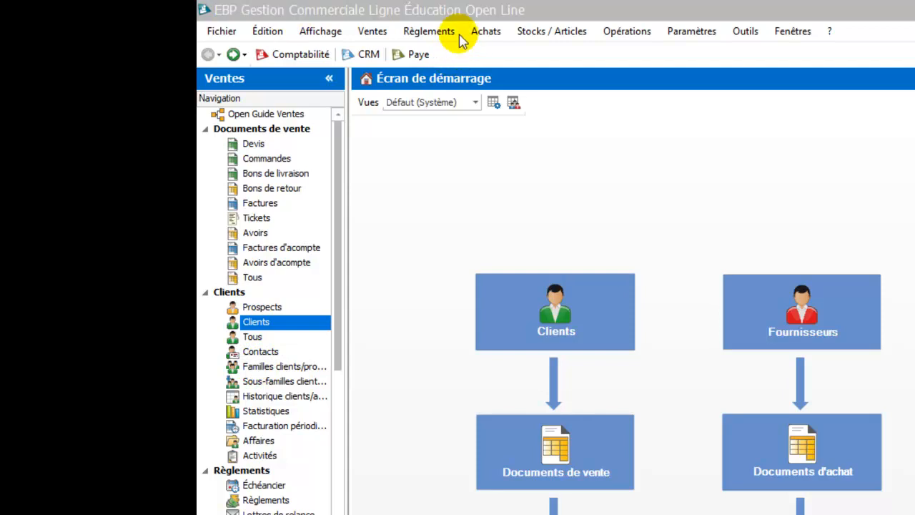
Open the list of client and prospect families from the sales functions.
{"action": "left_click", "coordinate": [378, 32]}
{"action": "left_click", "coordinate": [377, 31]}
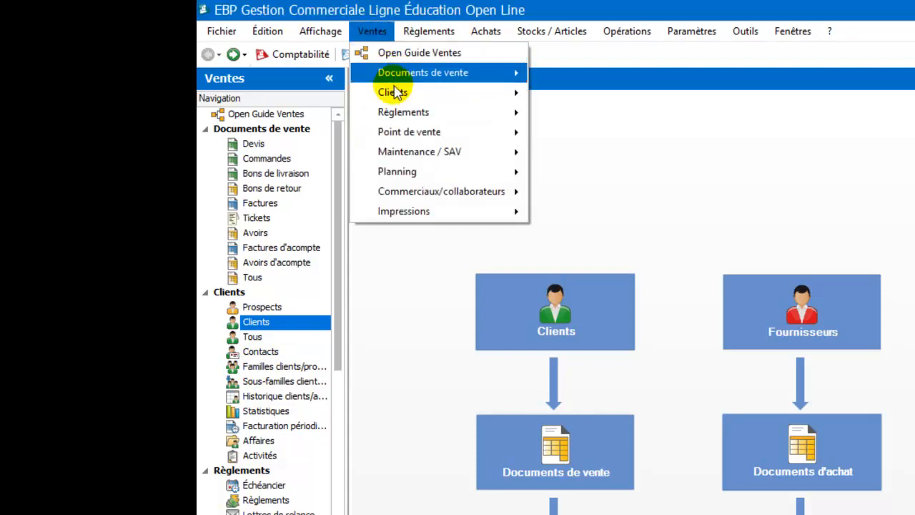
{"action": "mouse_move", "coordinate": [394, 93]}
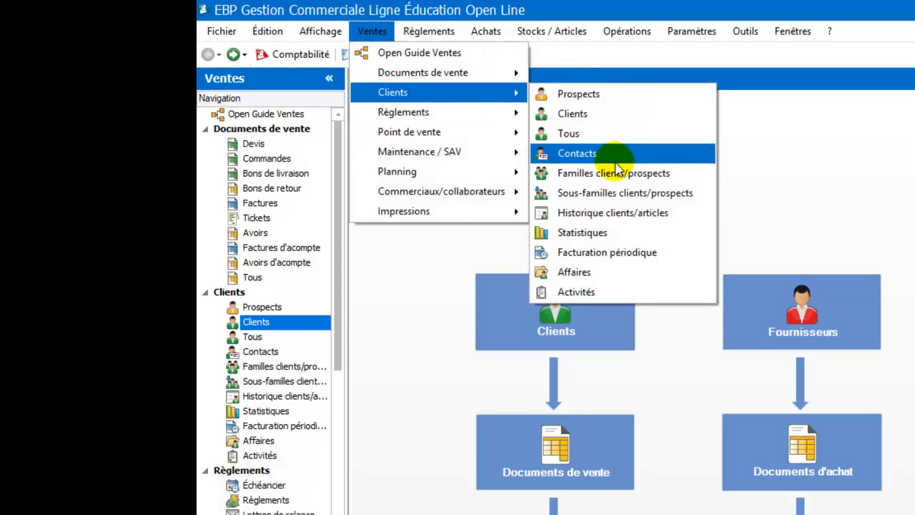
{"action": "left_click", "coordinate": [614, 173]}
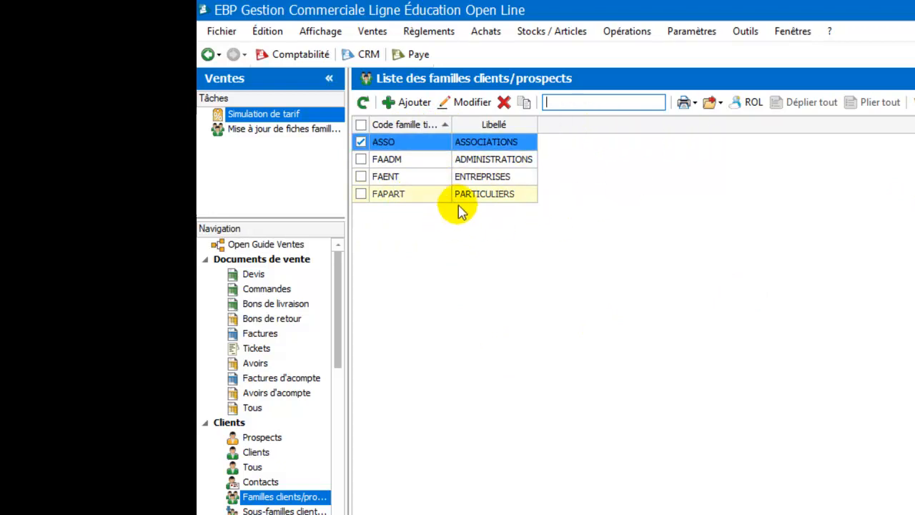
Start a new client/prospect family with payment mode Billet à ordre à 30 jours, and close it without saving.
{"action": "left_click", "coordinate": [390, 102]}
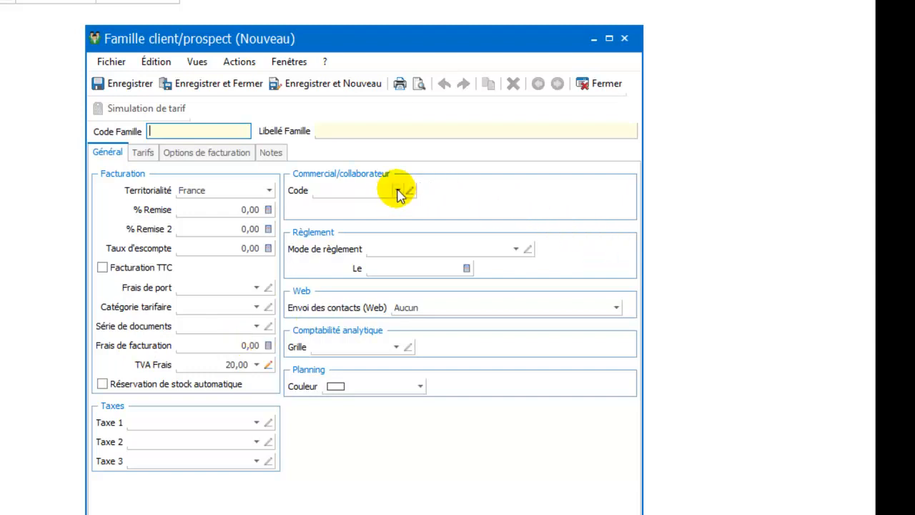
{"action": "left_click", "coordinate": [518, 251]}
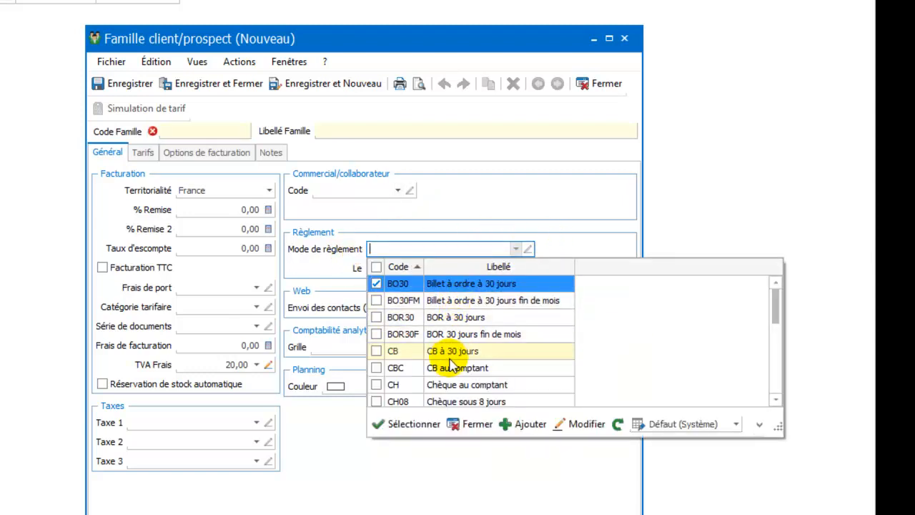
{"action": "left_click", "coordinate": [516, 249]}
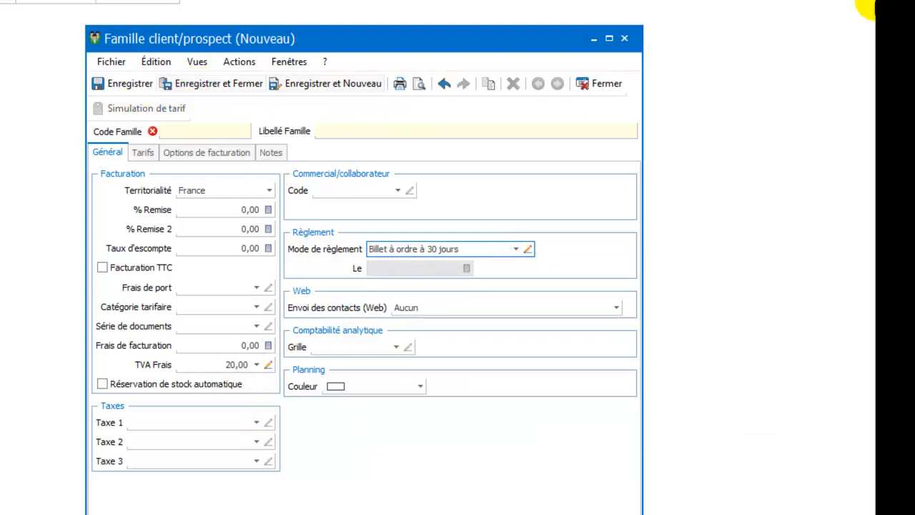
{"action": "left_click", "coordinate": [605, 84]}
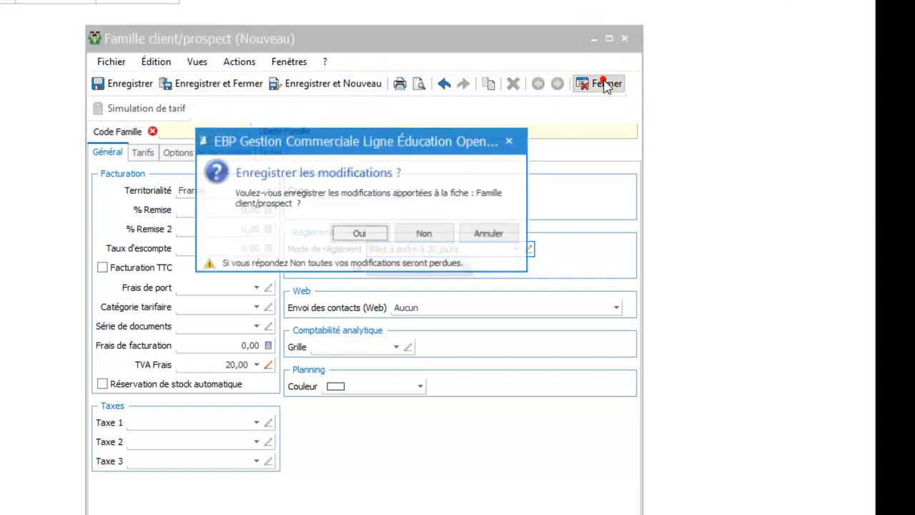
{"action": "left_click", "coordinate": [411, 235]}
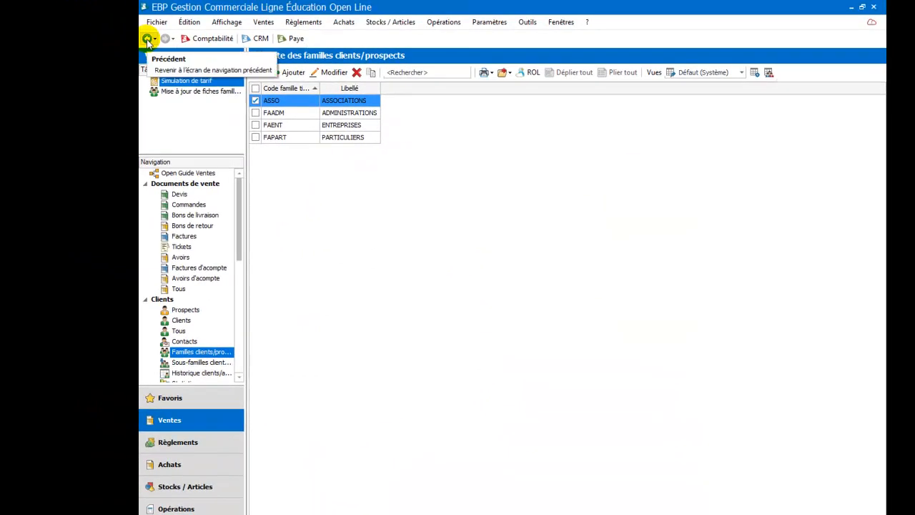
Return to the start screen and open the client list.
{"action": "left_click", "coordinate": [146, 39]}
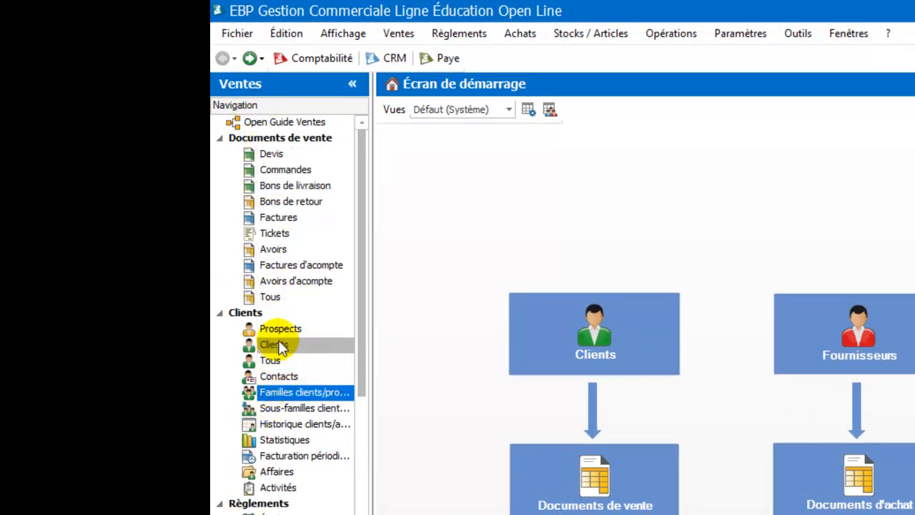
{"action": "left_click", "coordinate": [398, 35]}
{"action": "mouse_move", "coordinate": [430, 98]}
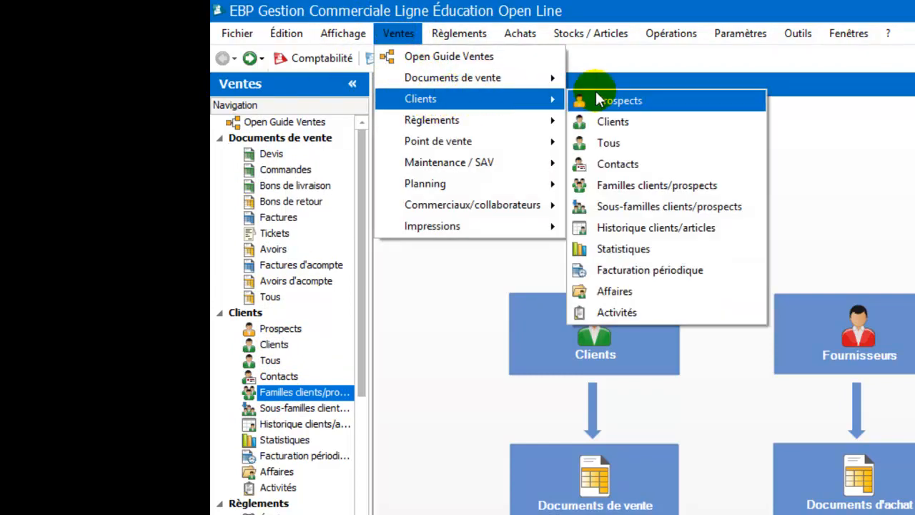
{"action": "left_click", "coordinate": [607, 122]}
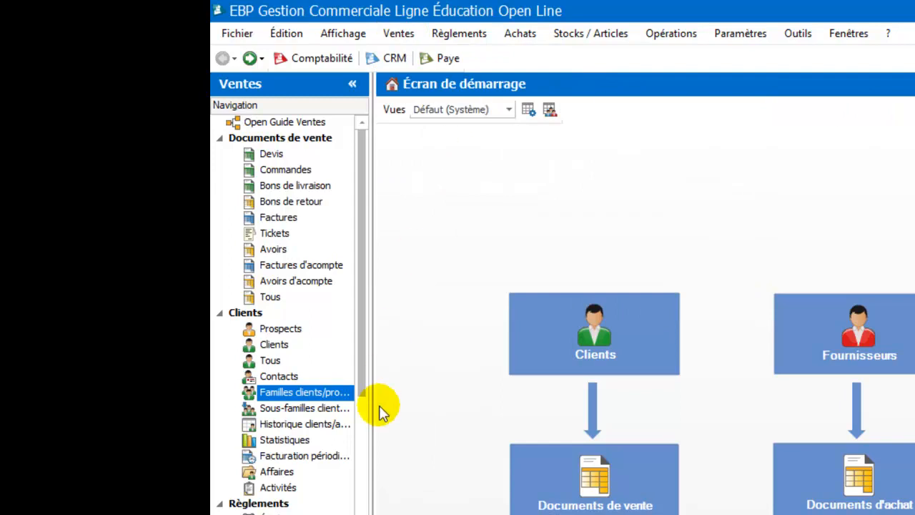
{"action": "left_click", "coordinate": [587, 334]}
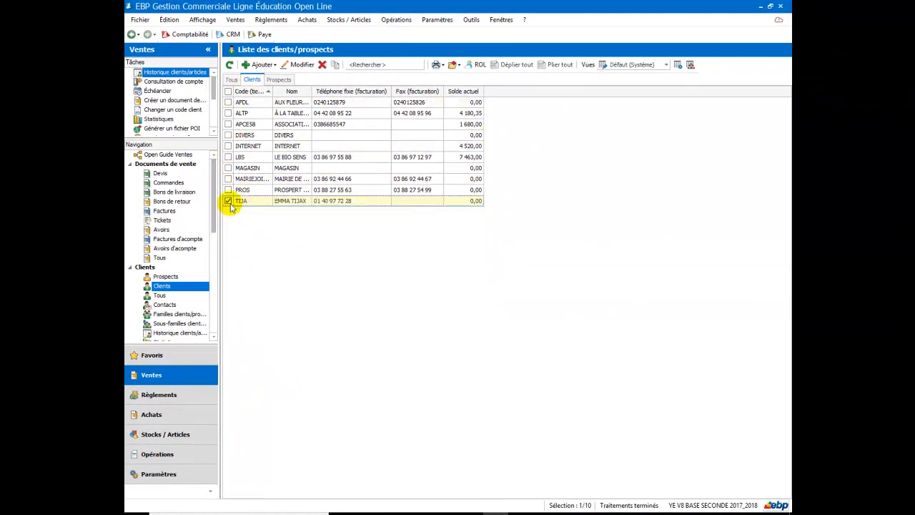
Clear the selected client, open the AUX FLEURS DE L'EAU client record and view the available family choices.
{"action": "left_click", "coordinate": [230, 202]}
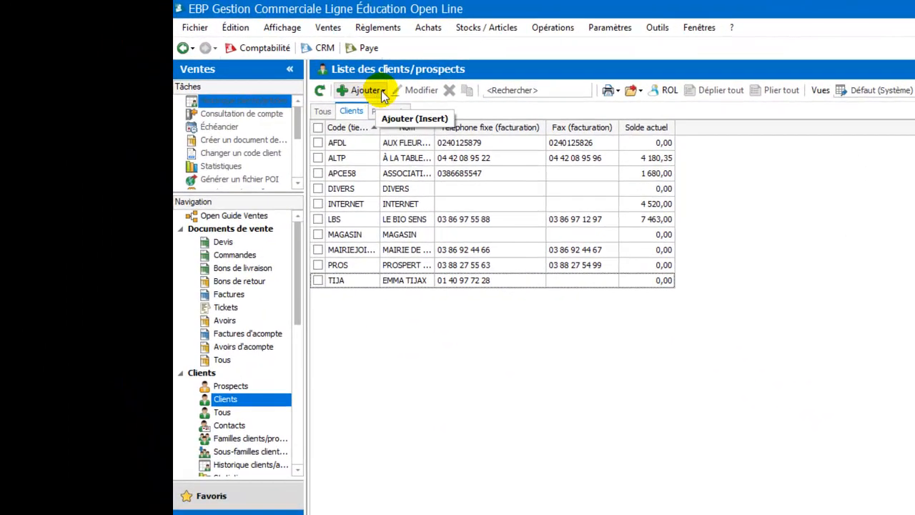
{"action": "left_click", "coordinate": [384, 92]}
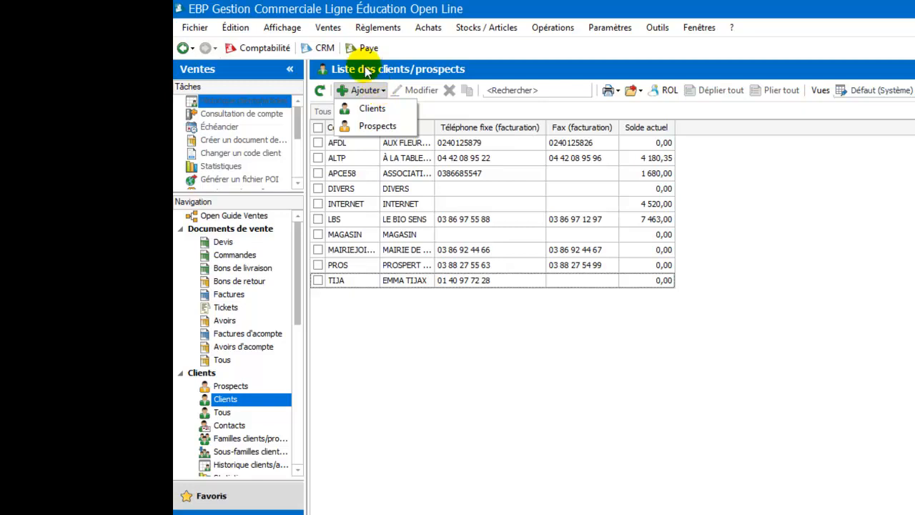
{"action": "left_click", "coordinate": [333, 145]}
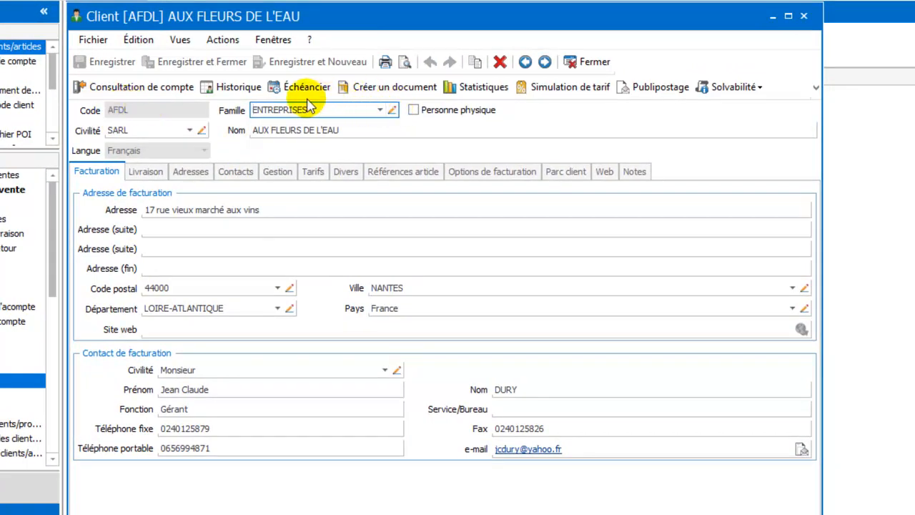
{"action": "left_click", "coordinate": [381, 111]}
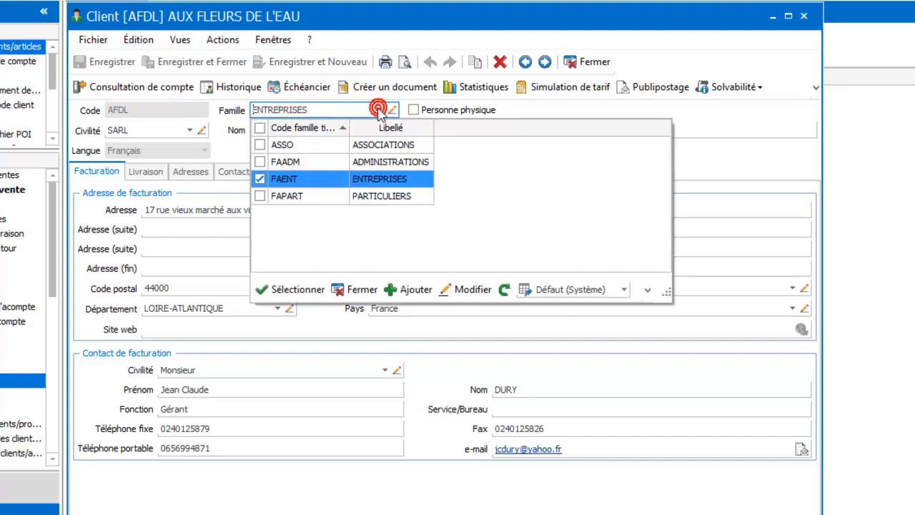
{"action": "left_click", "coordinate": [364, 175]}
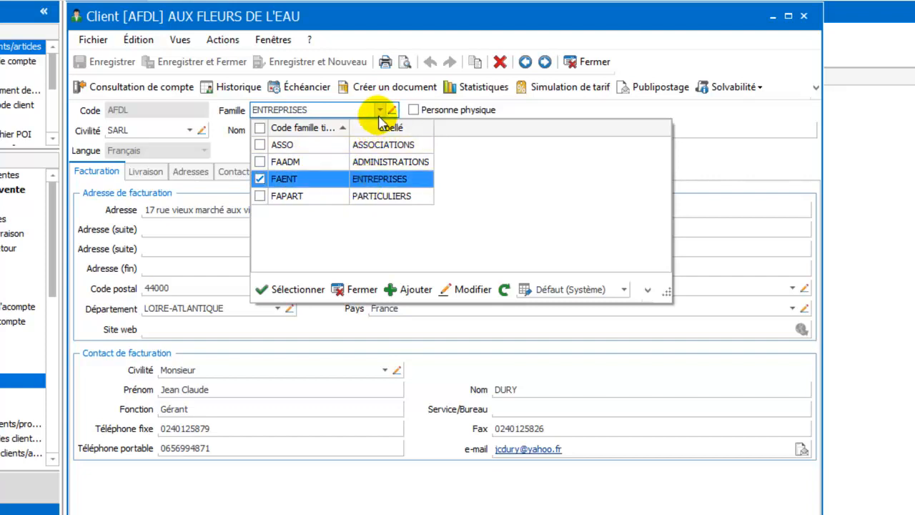
{"action": "left_click", "coordinate": [380, 112]}
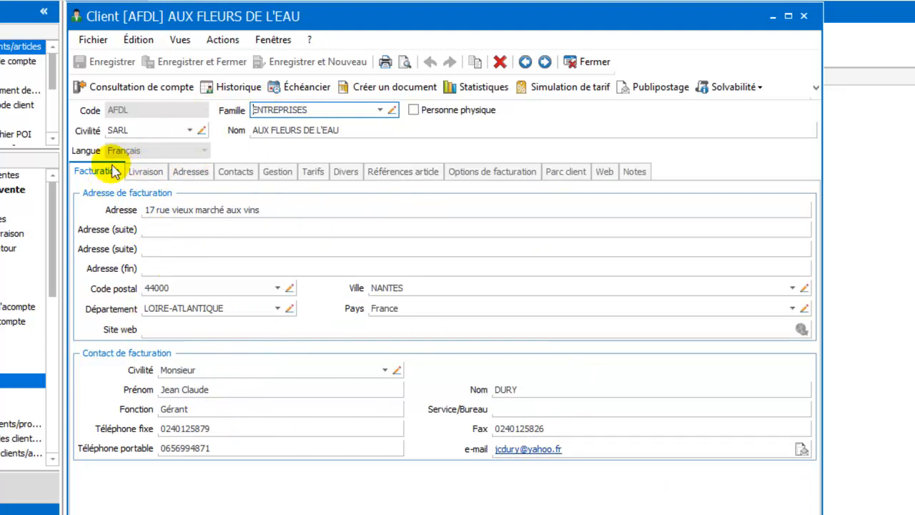
Review the delivery, addresses, contacts and management (Gestion) details of the AUX FLEURS DE L'EAU client record.
{"action": "left_click", "coordinate": [157, 174]}
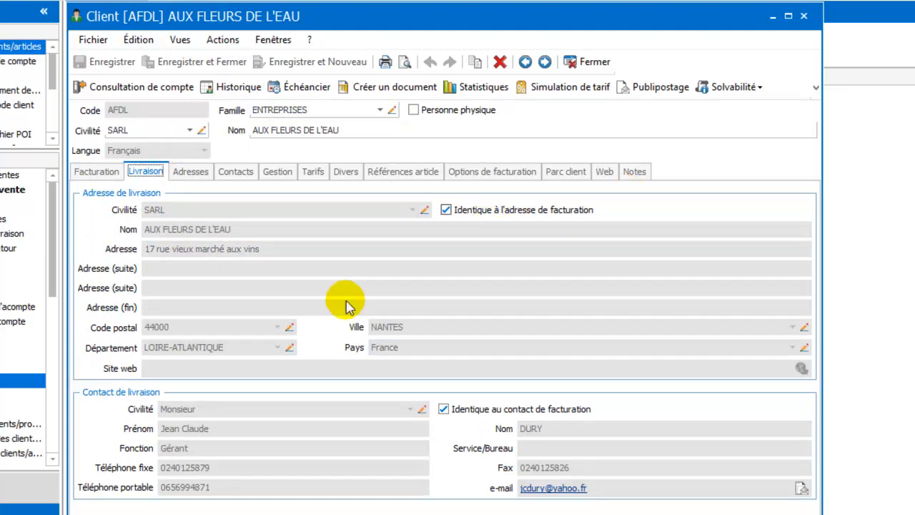
{"action": "left_click", "coordinate": [191, 172]}
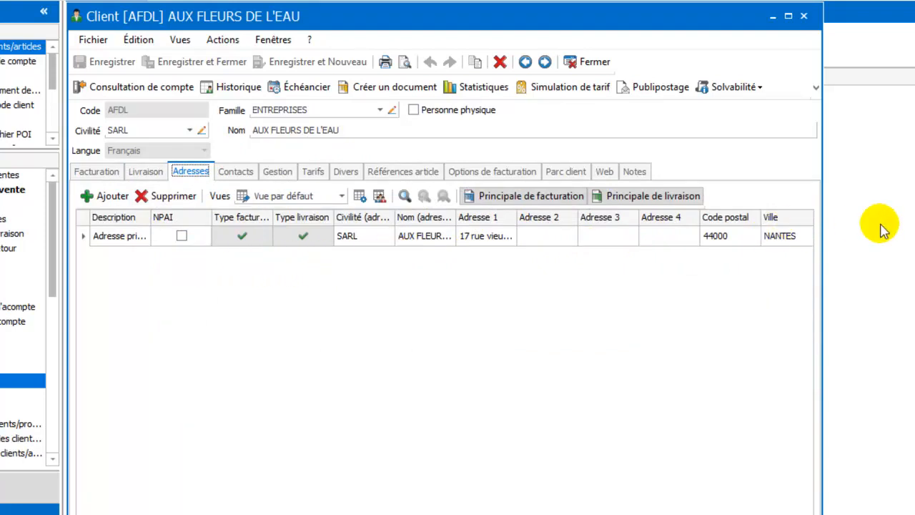
{"action": "left_click", "coordinate": [244, 174]}
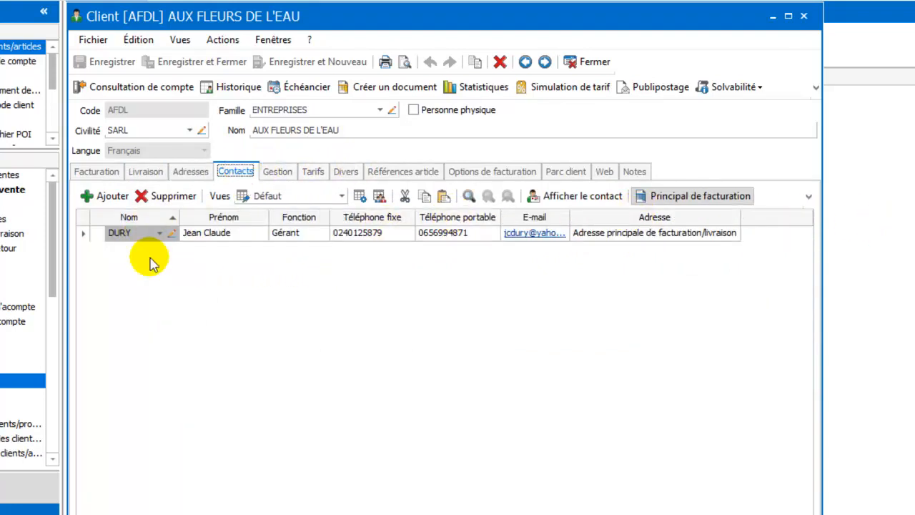
{"action": "left_click", "coordinate": [279, 175]}
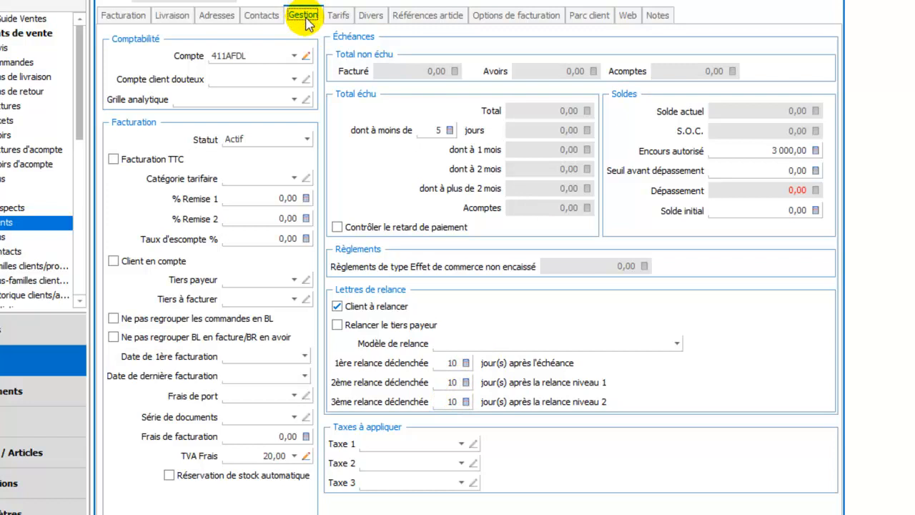
Add an empty price entry to the special tariffs (Tarifs) of the AUX FLEURS DE L'EAU client.
{"action": "left_click", "coordinate": [343, 15]}
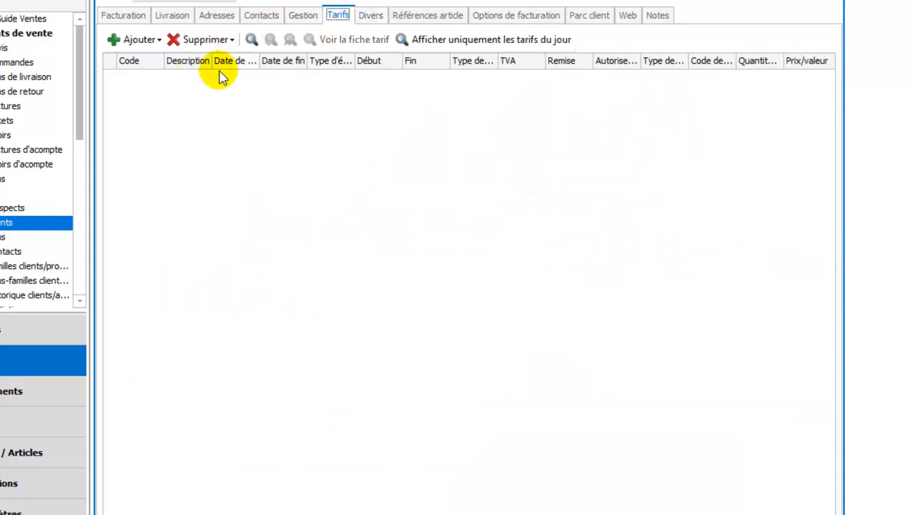
{"action": "left_click", "coordinate": [133, 40]}
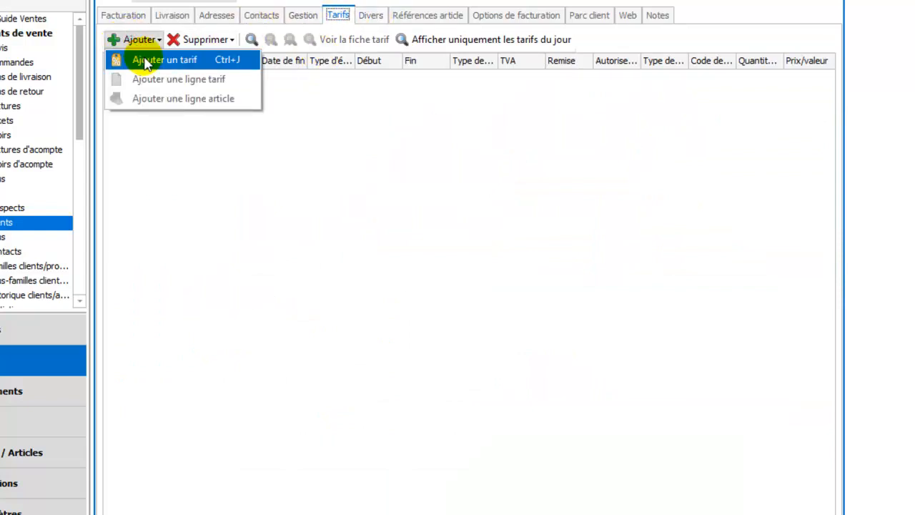
{"action": "left_click", "coordinate": [145, 62]}
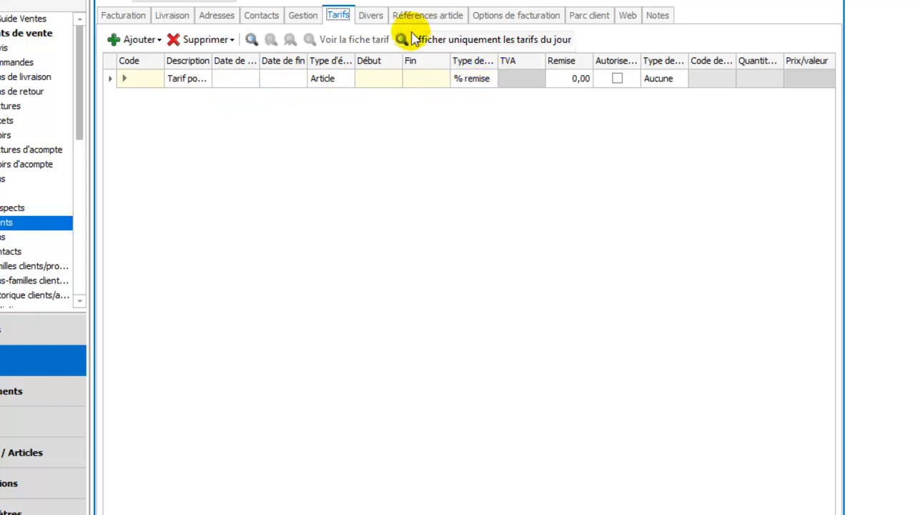
Review the client's miscellaneous (Divers) details, including payment and bank data, and close the record without saving.
{"action": "left_click", "coordinate": [372, 16]}
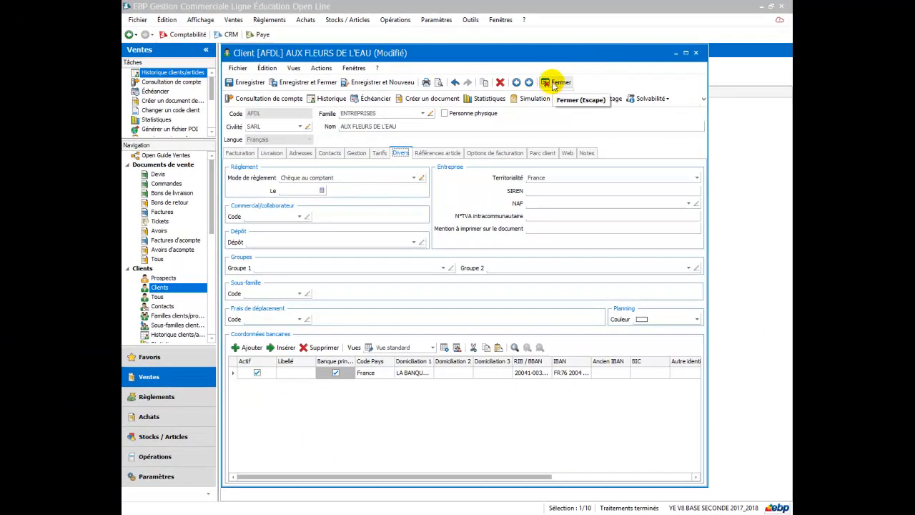
{"action": "left_click", "coordinate": [552, 84]}
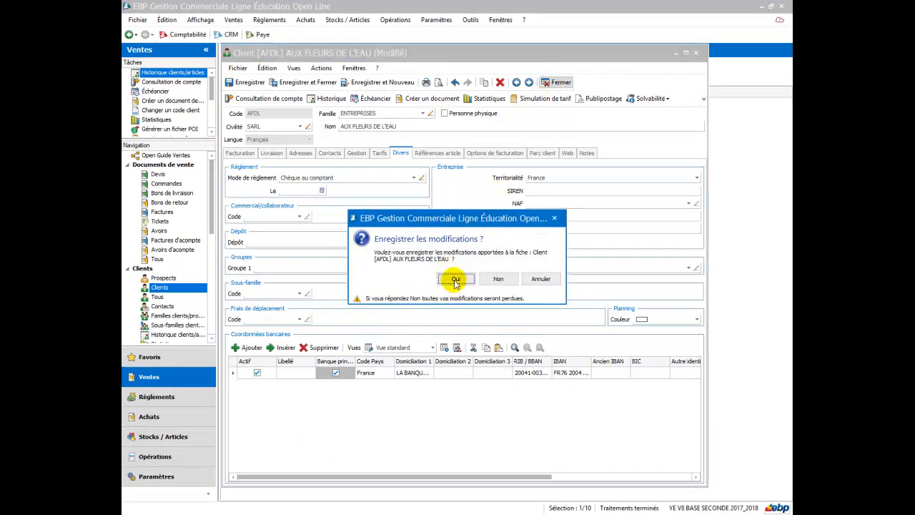
{"action": "left_click", "coordinate": [499, 279]}
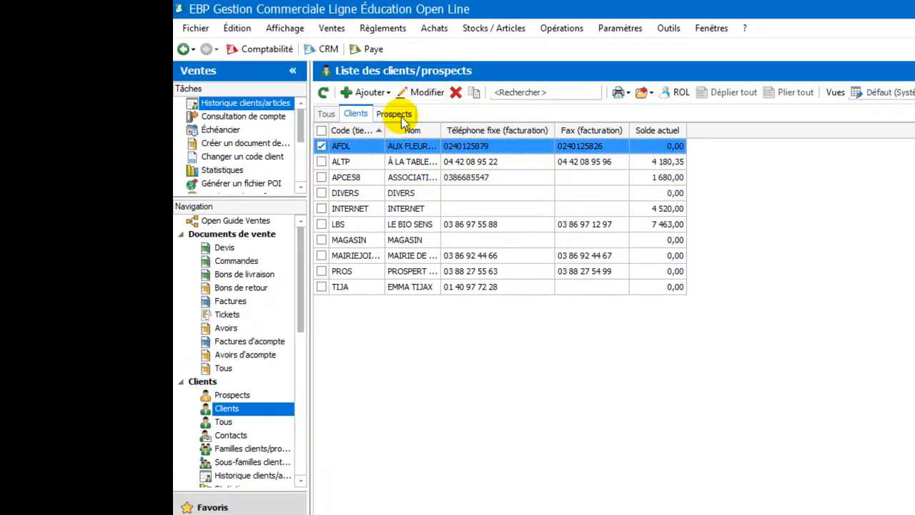
Select only the LE BIO SENS client, open its record for modification and go to the billing contact's mobile phone field.
{"action": "left_click", "coordinate": [322, 146]}
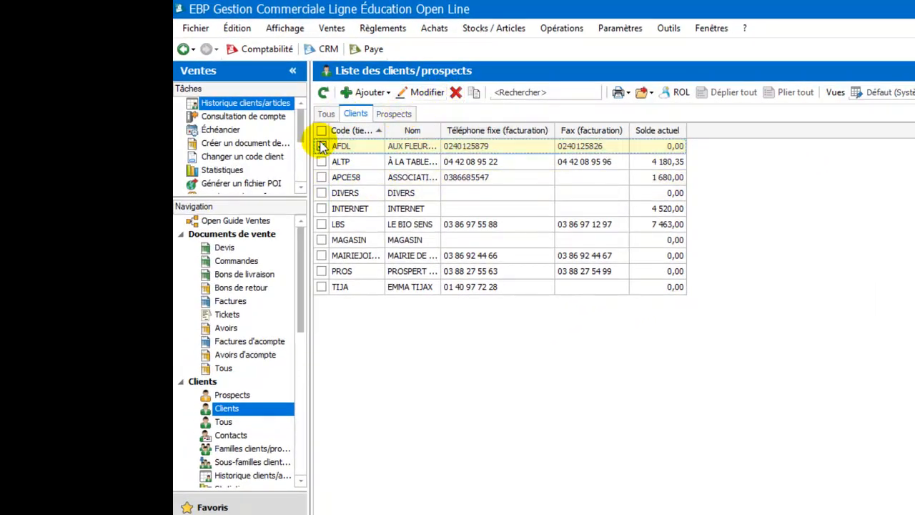
{"action": "left_click", "coordinate": [321, 224]}
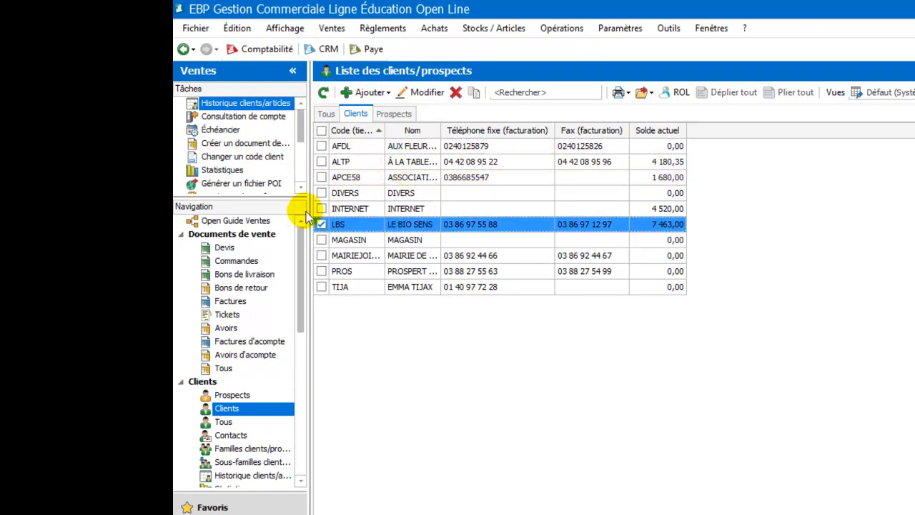
{"action": "left_click", "coordinate": [420, 100]}
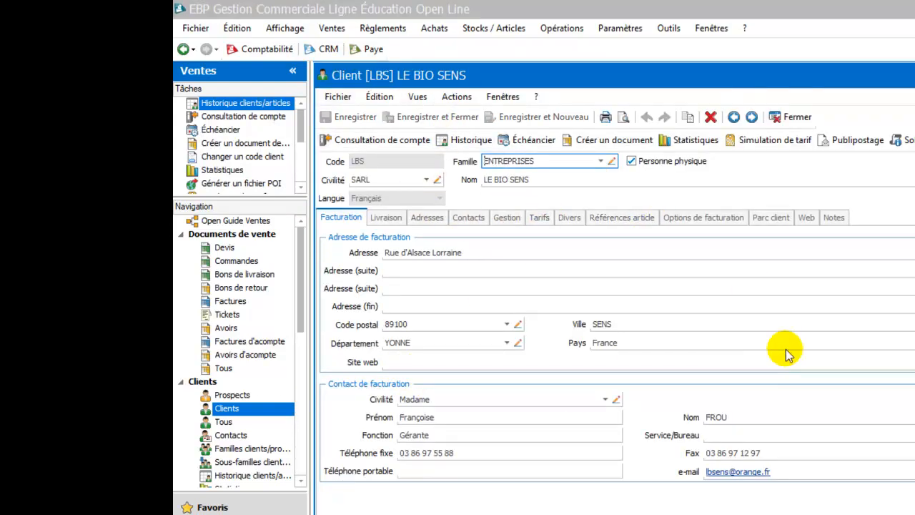
{"action": "left_click", "coordinate": [415, 470]}
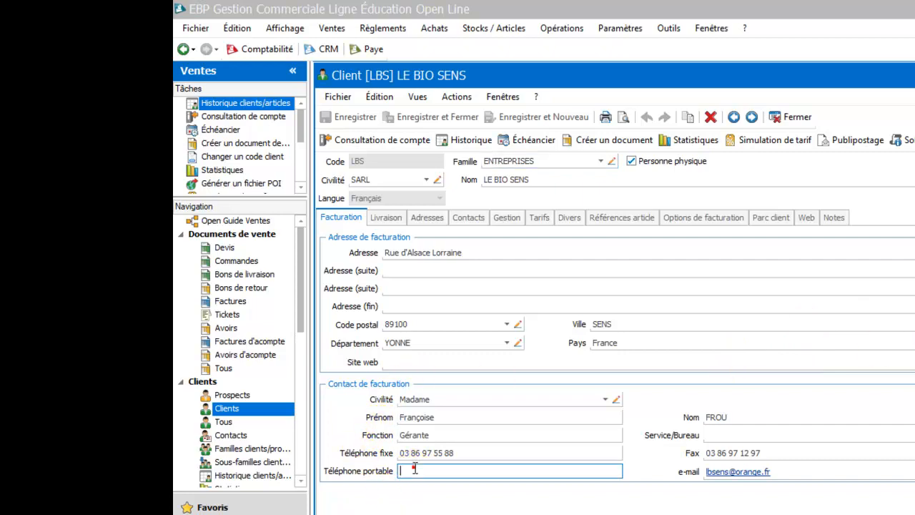
Close the LE BIO SENS client record, clear its selection in the list and return to the start screen.
{"action": "left_click", "coordinate": [803, 123]}
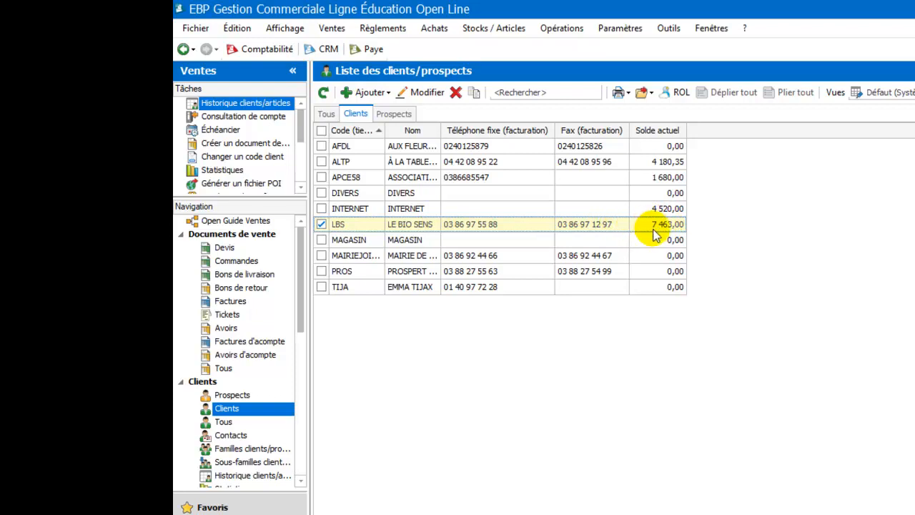
{"action": "left_click", "coordinate": [322, 224]}
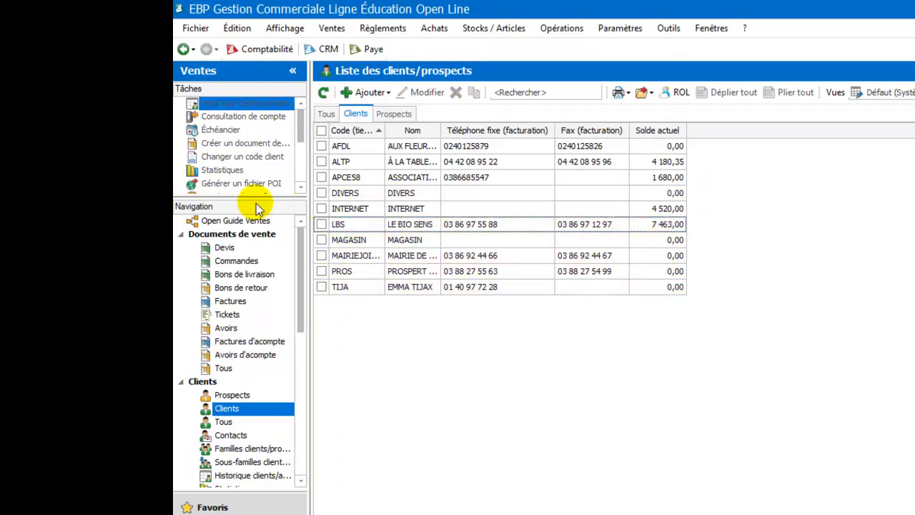
{"action": "left_click", "coordinate": [184, 48]}
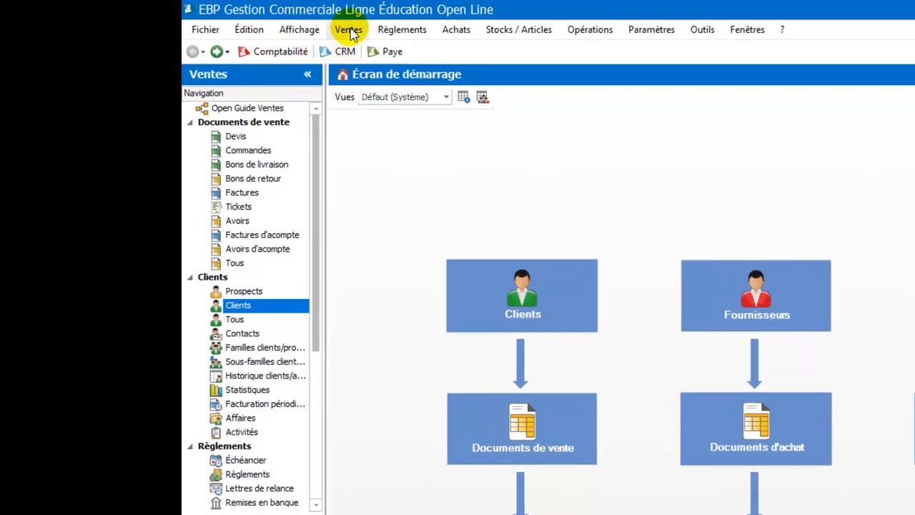
Open the print window for client records (Impressions : Clients) and reposition it over the start screen.
{"action": "left_click", "coordinate": [350, 31]}
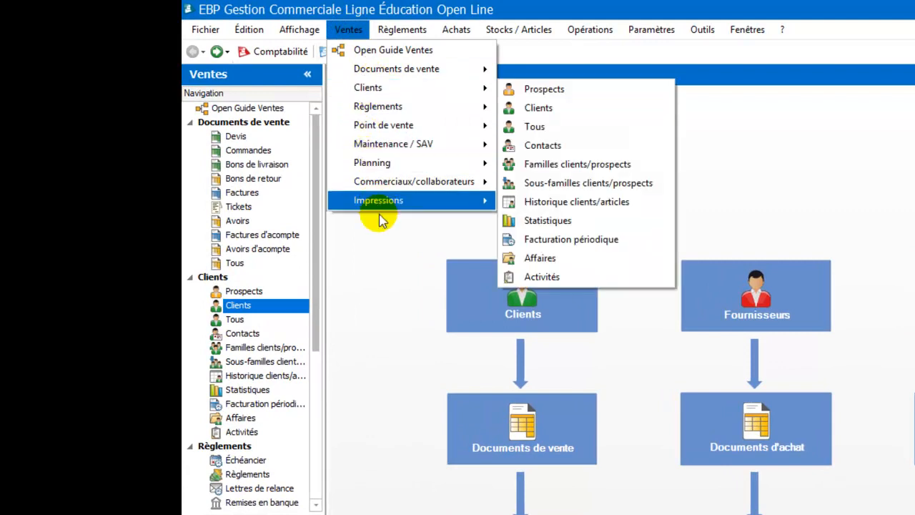
{"action": "mouse_move", "coordinate": [379, 207]}
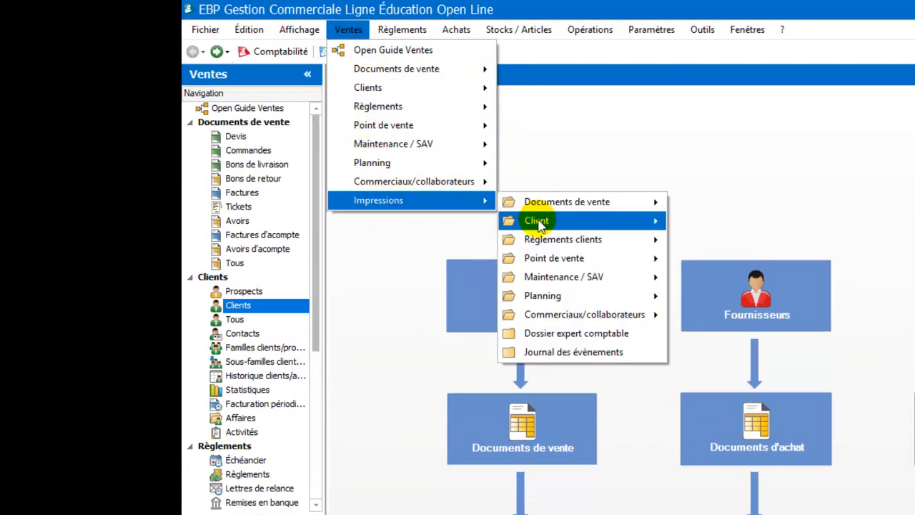
{"action": "mouse_move", "coordinate": [540, 225]}
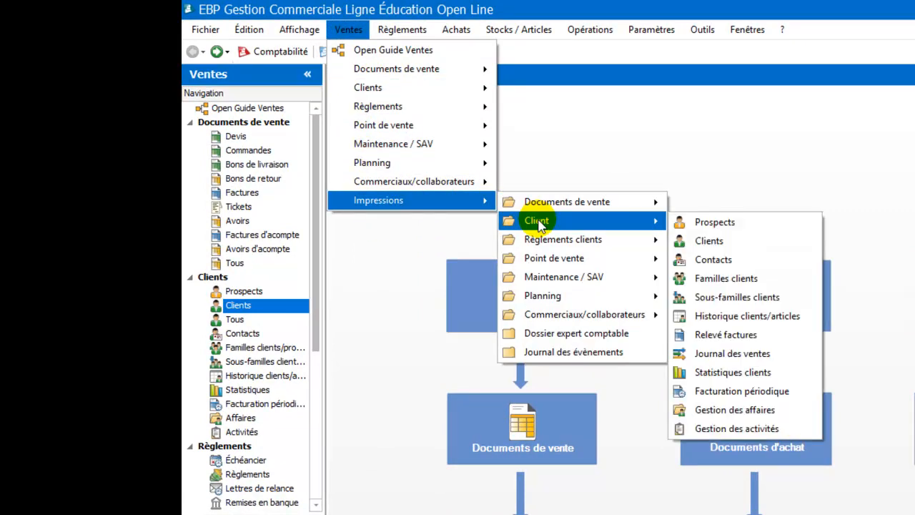
{"action": "left_click", "coordinate": [717, 244]}
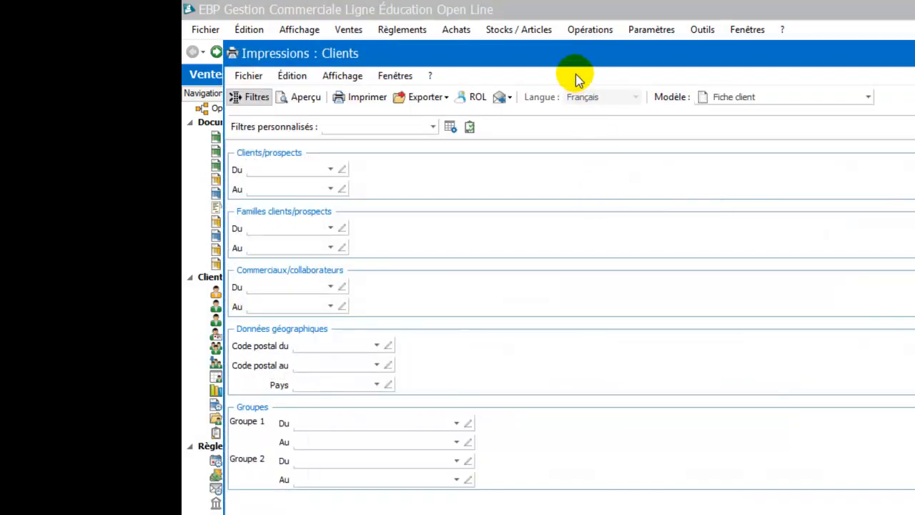
{"action": "left_click_drag", "start_coordinate": [576, 60], "coordinate": [609, 31]}
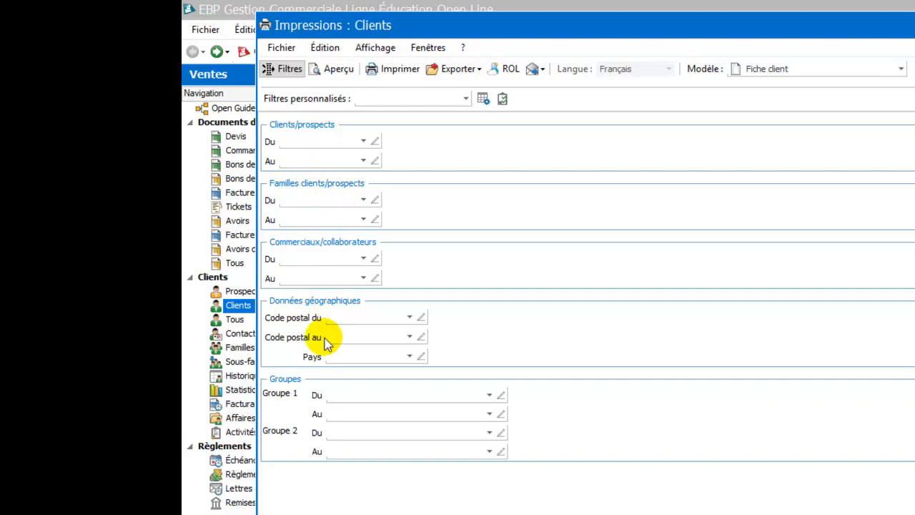
Filter the client printout from AFDL (AUX FLEURS DE L'EAU) to APCE58 (ASSOCIATION PROMOTION COMMERCE ÉQUITABLE NIÈVRE).
{"action": "left_click", "coordinate": [363, 142]}
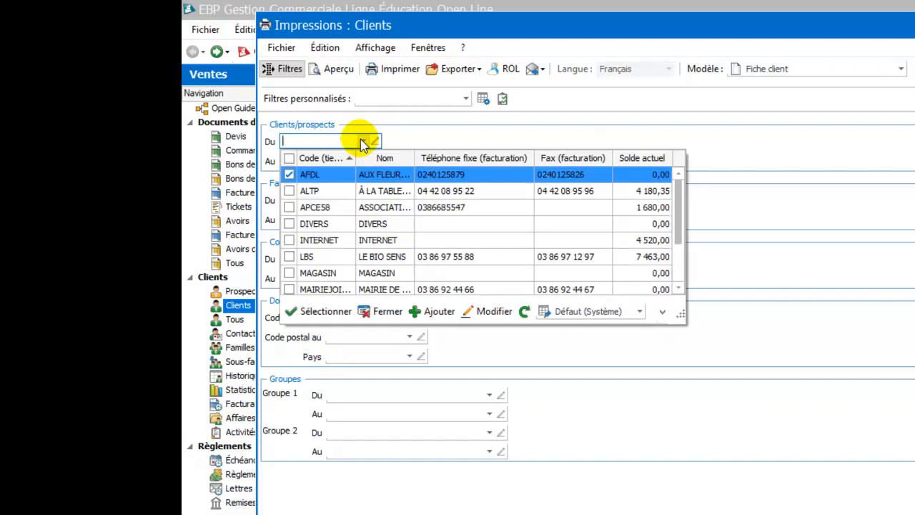
{"action": "left_click", "coordinate": [289, 176]}
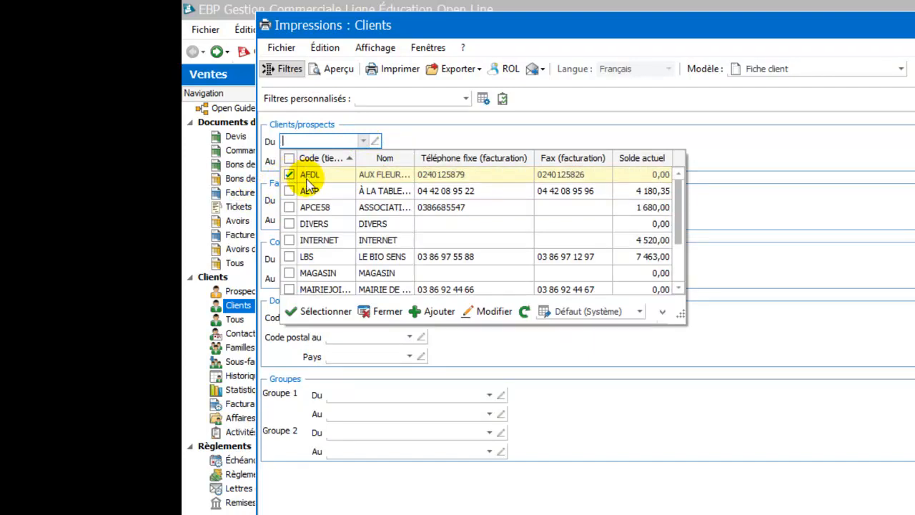
{"action": "double_click", "coordinate": [308, 179]}
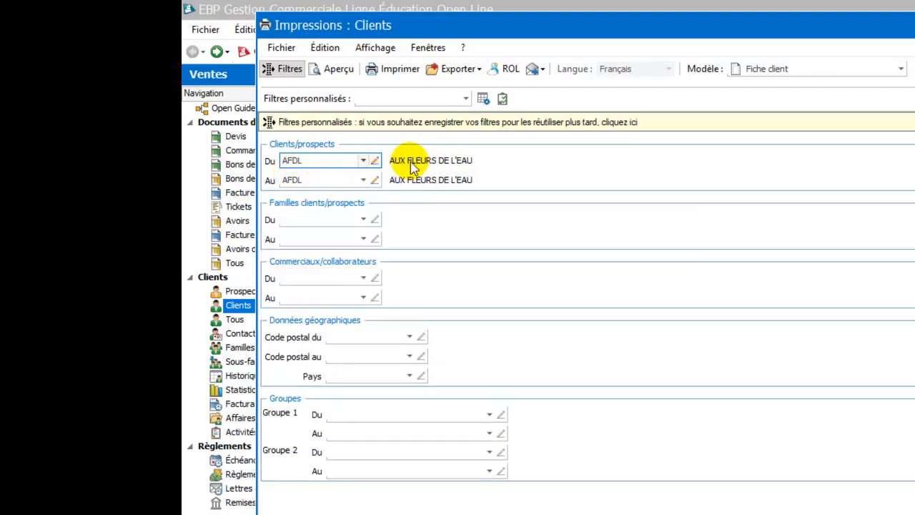
{"action": "left_click", "coordinate": [365, 180]}
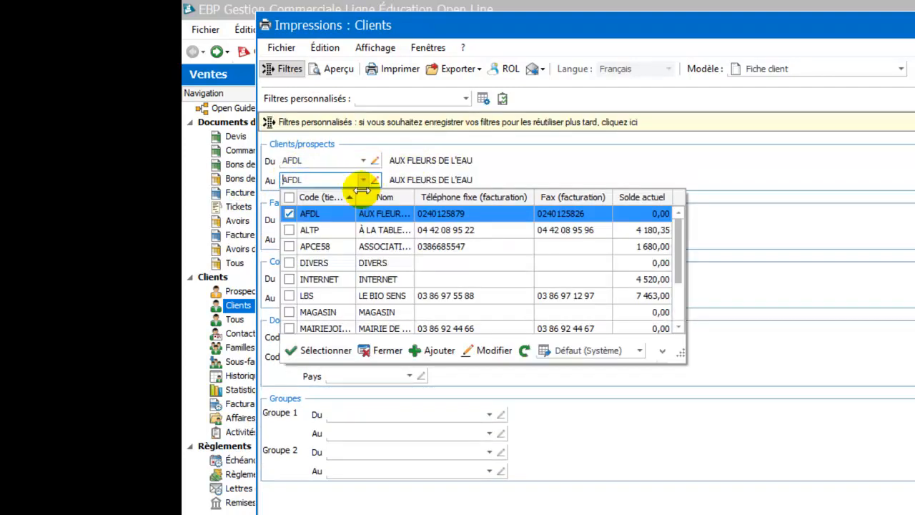
{"action": "double_click", "coordinate": [318, 247]}
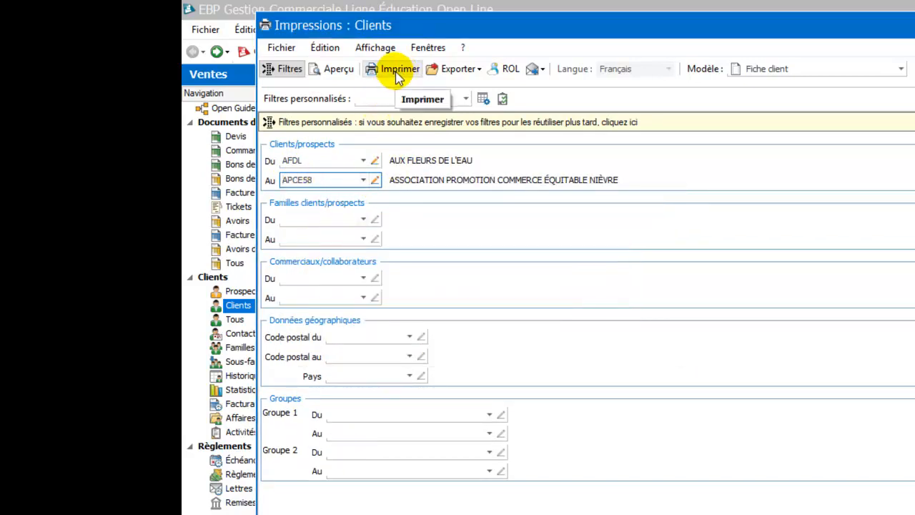
Preview the filtered Fiche client printout, look through its client sheets and close the print window.
{"action": "left_click", "coordinate": [340, 74]}
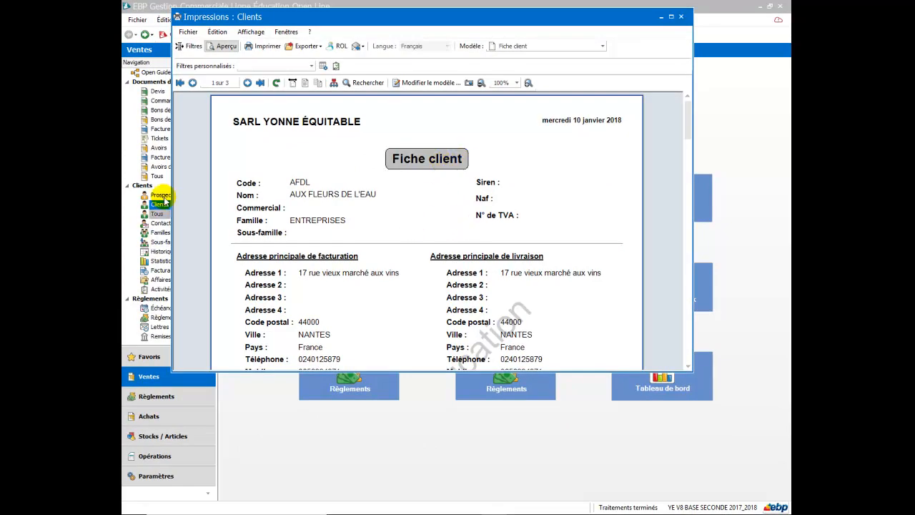
{"action": "scroll", "coordinate": [311, 194], "scroll_direction": "down", "scroll_amount": 2}
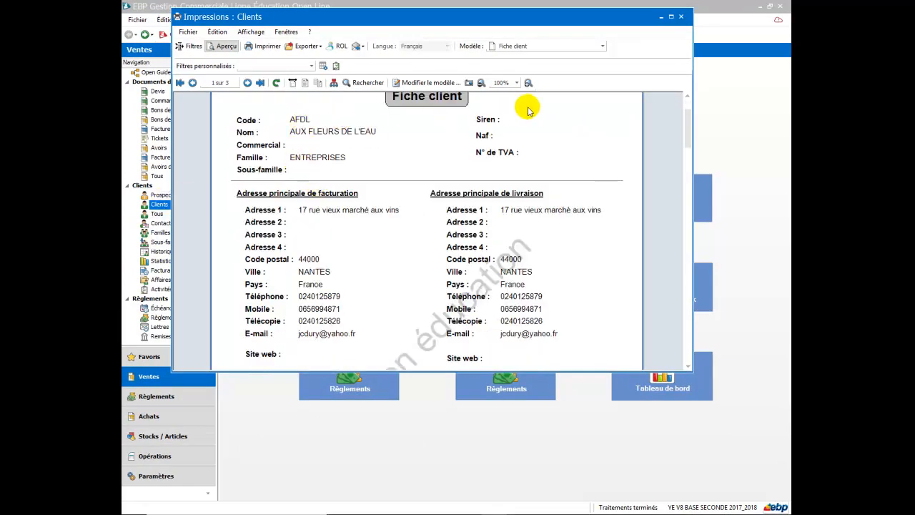
{"action": "scroll", "coordinate": [406, 225], "scroll_direction": "down", "scroll_amount": 4}
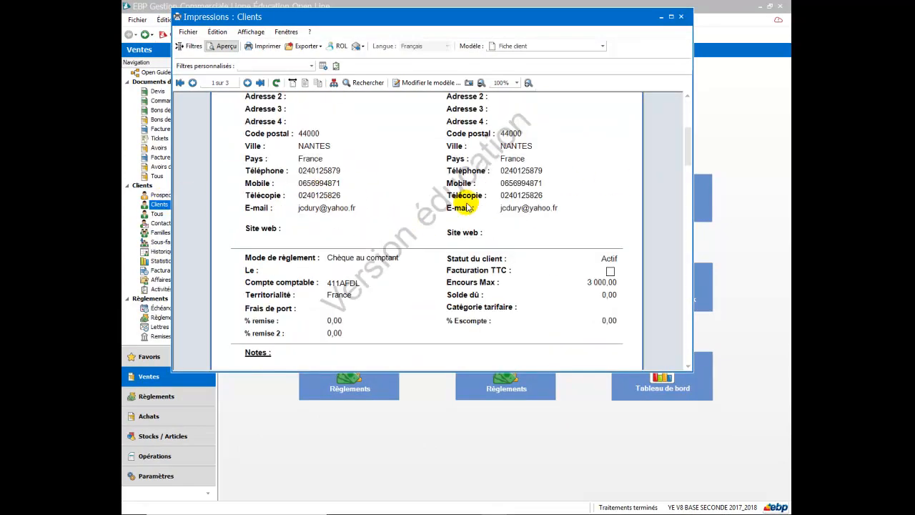
{"action": "scroll", "coordinate": [466, 206], "scroll_direction": "down", "scroll_amount": 12}
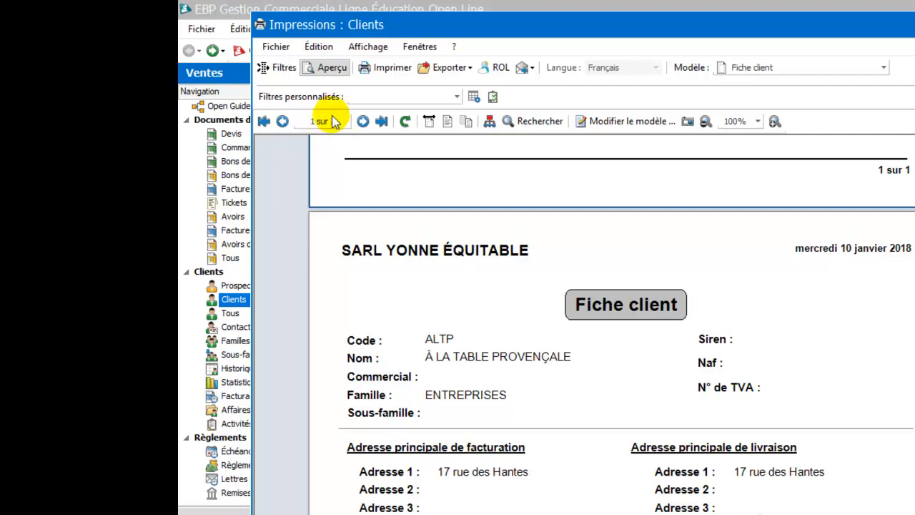
{"action": "scroll", "coordinate": [560, 301], "scroll_direction": "down", "scroll_amount": 3}
{"action": "scroll", "coordinate": [568, 302], "scroll_direction": "up", "scroll_amount": 3}
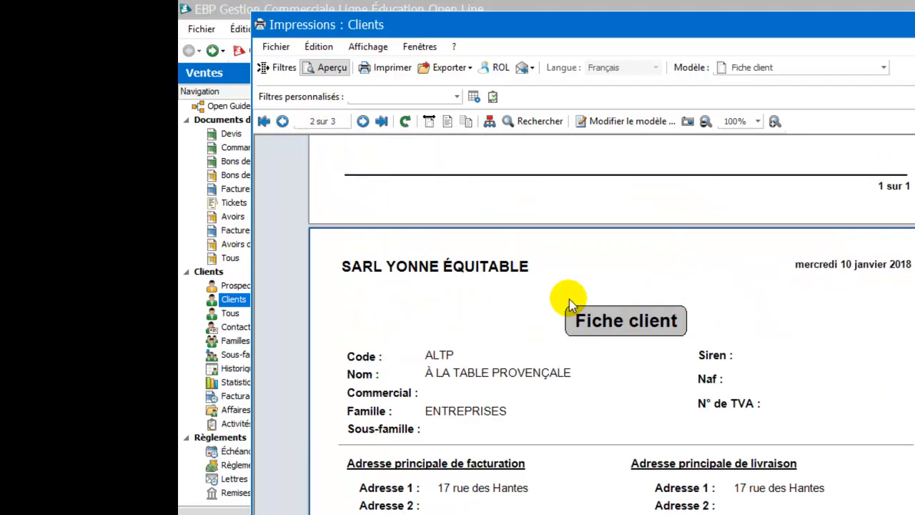
{"action": "scroll", "coordinate": [574, 302], "scroll_direction": "down", "scroll_amount": 10}
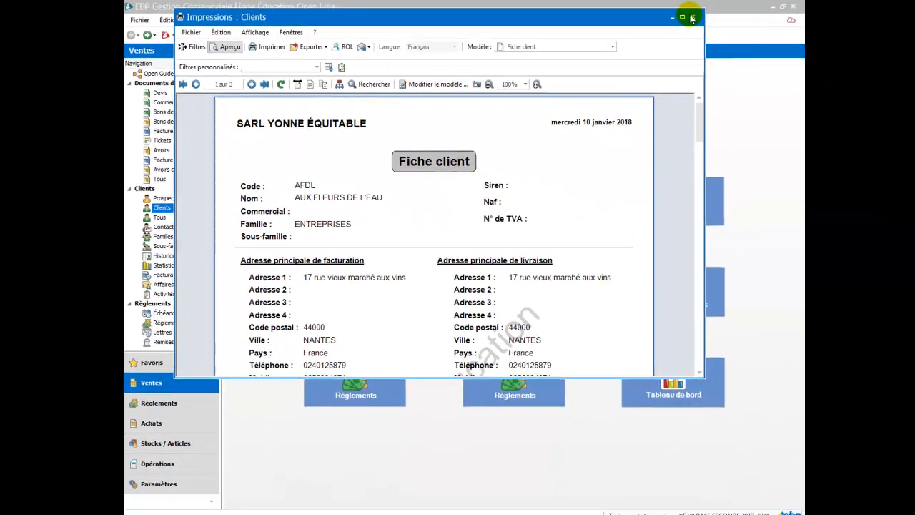
{"action": "left_click", "coordinate": [913, 22]}
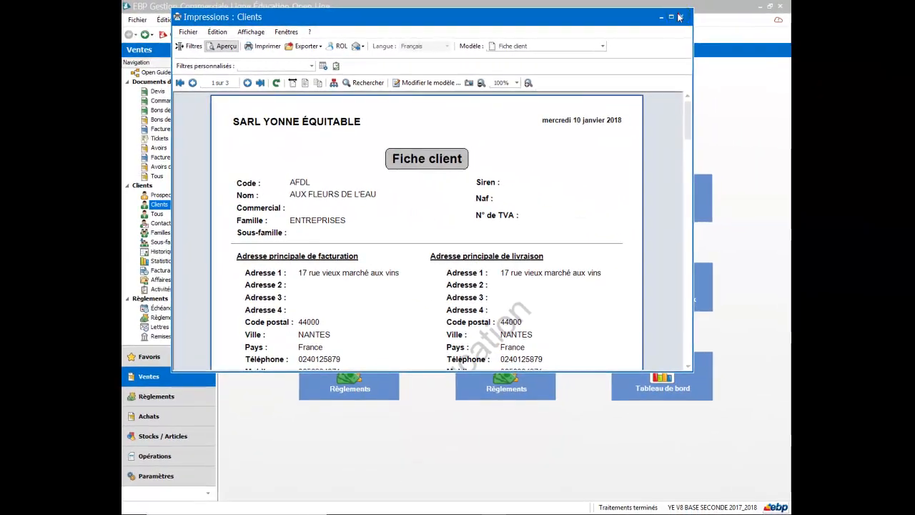